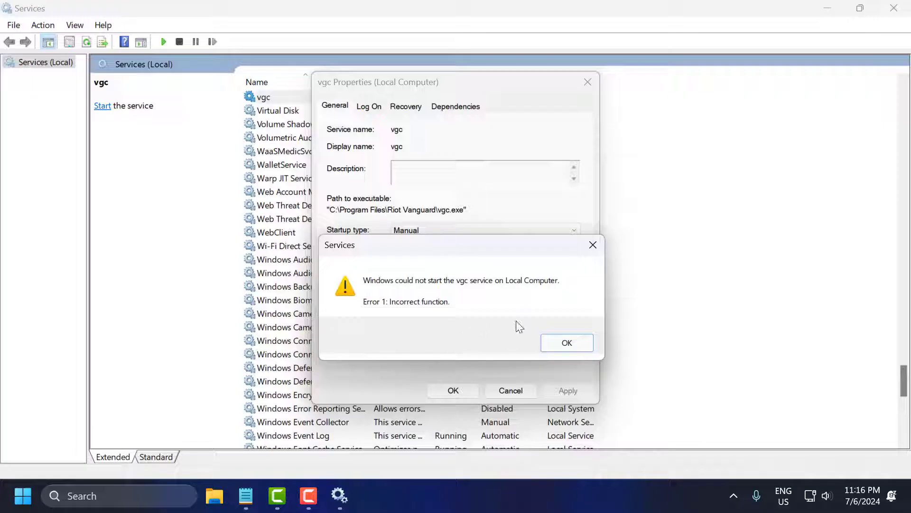
- Dismiss the vgc start error, accept the service's properties and close the Services window
left_click(565, 342)
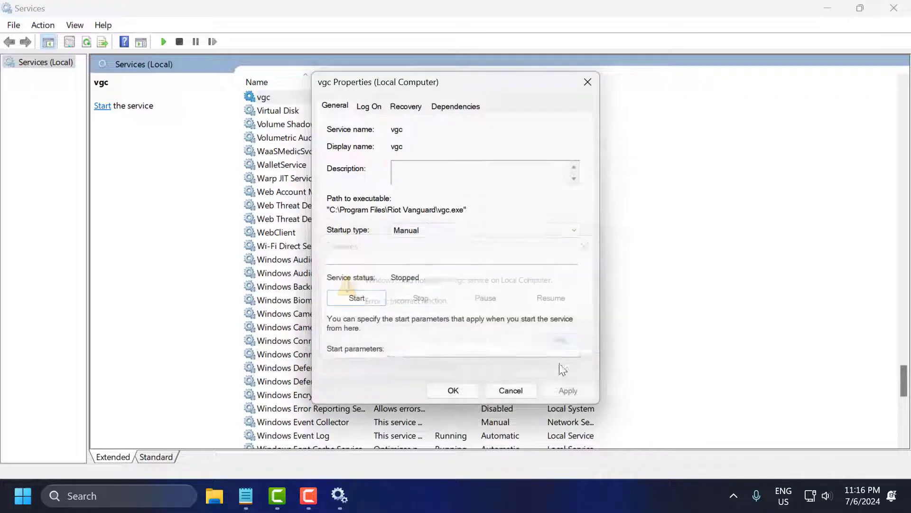
left_click(452, 391)
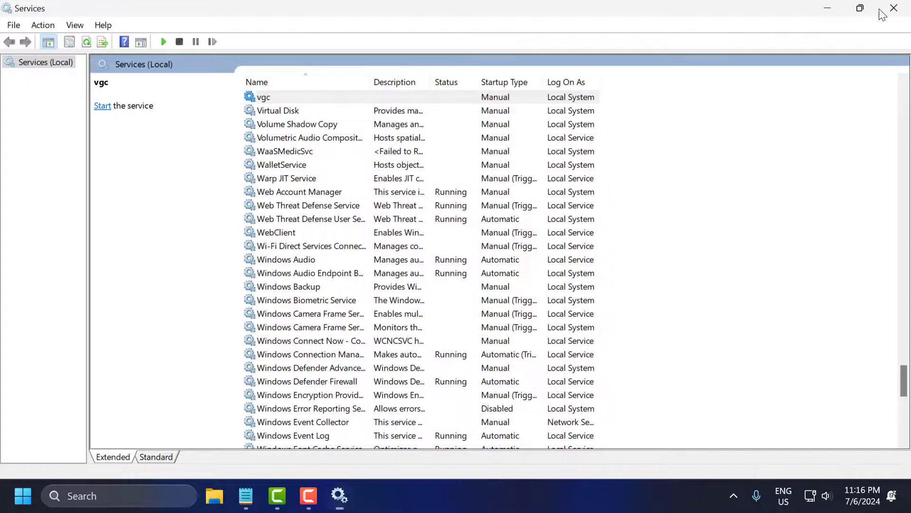
left_click(899, 7)
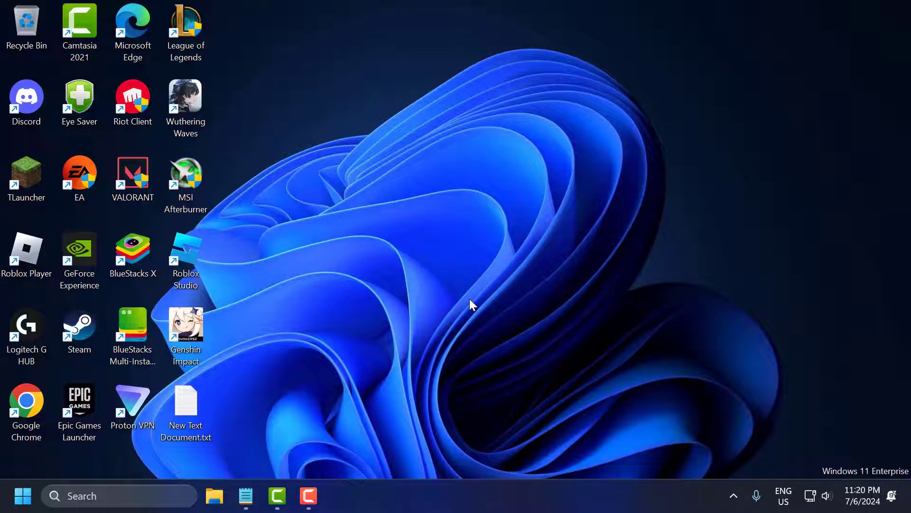
- Open Control Panel and go to its list of programs available to uninstall
left_click(170, 489)
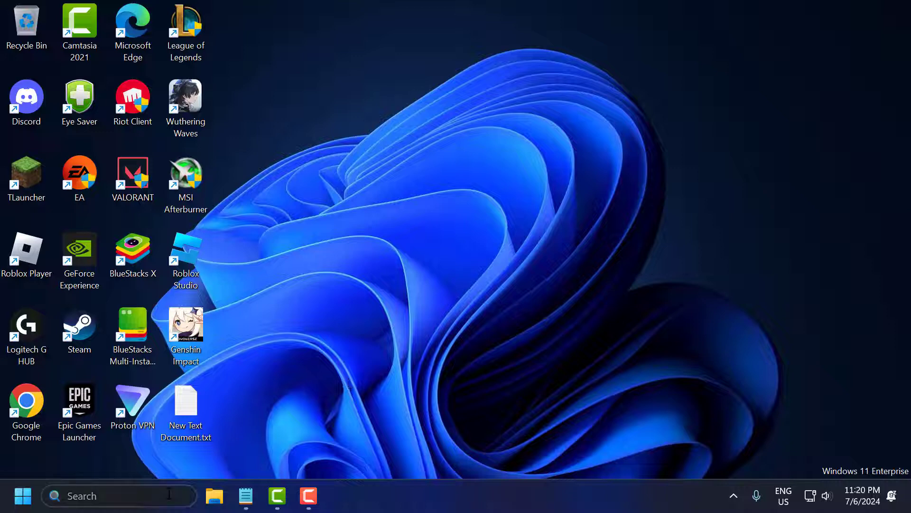
type("control Panel")
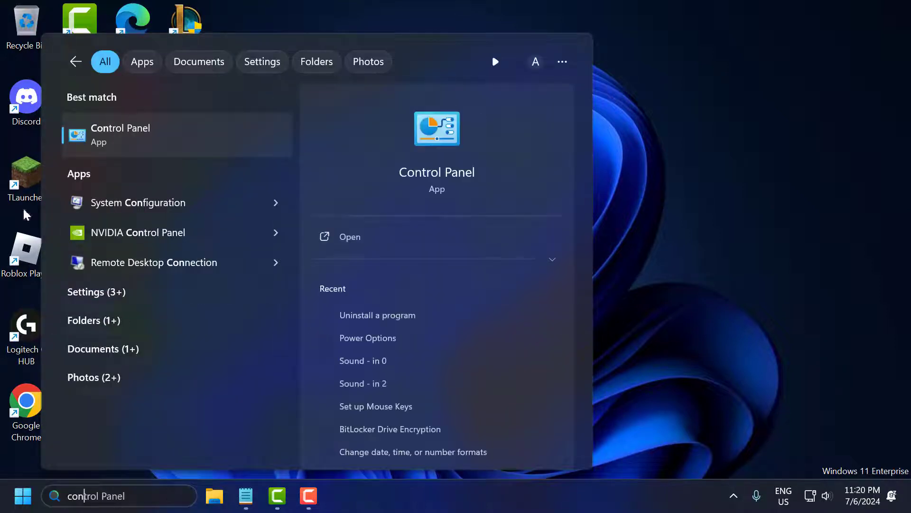
left_click(130, 141)
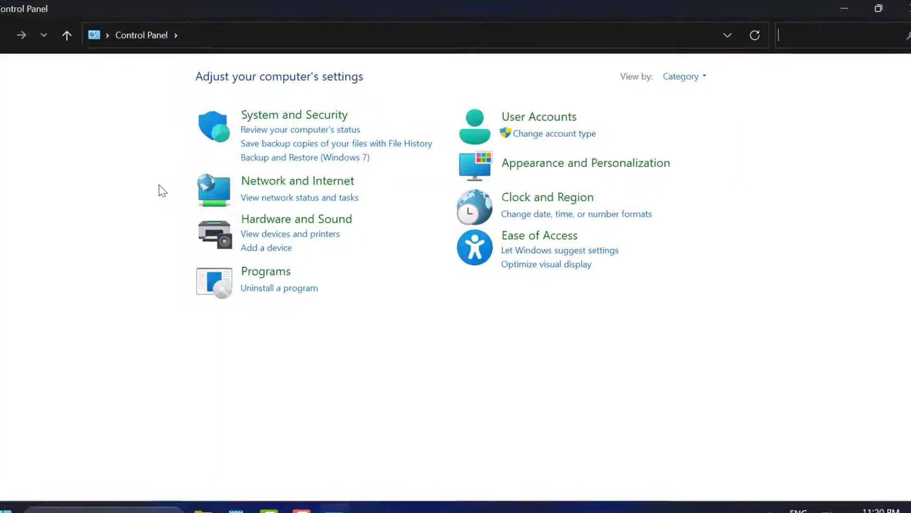
left_click(271, 282)
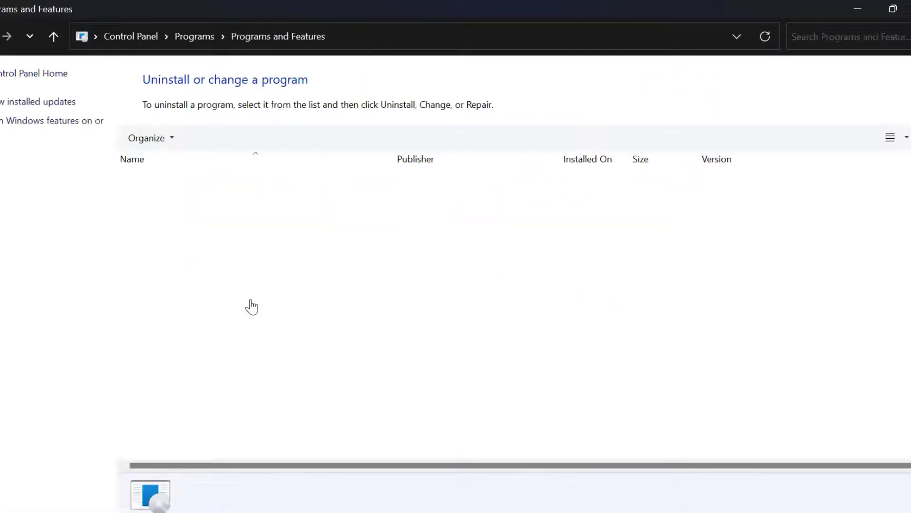
- Uninstall Riot Vanguard from the installed programs, confirm the removal and close Programs and Features
left_click(259, 283)
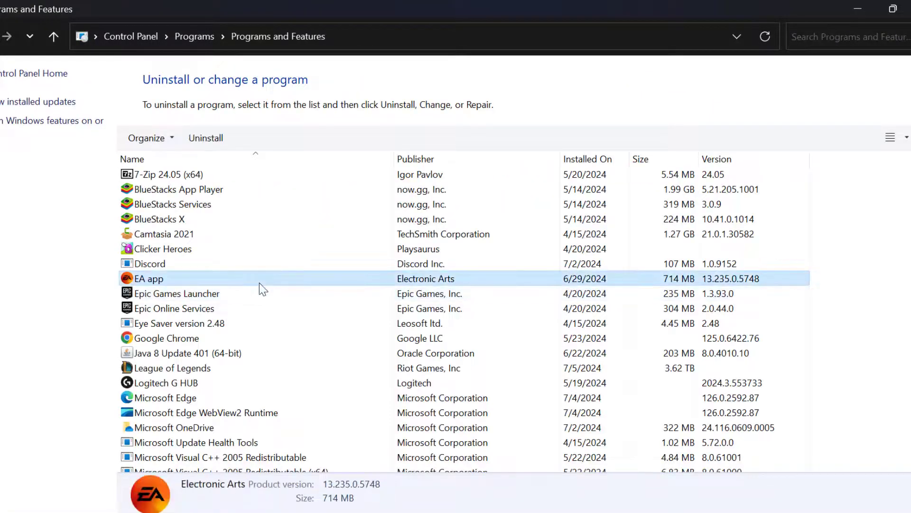
type("roblox")
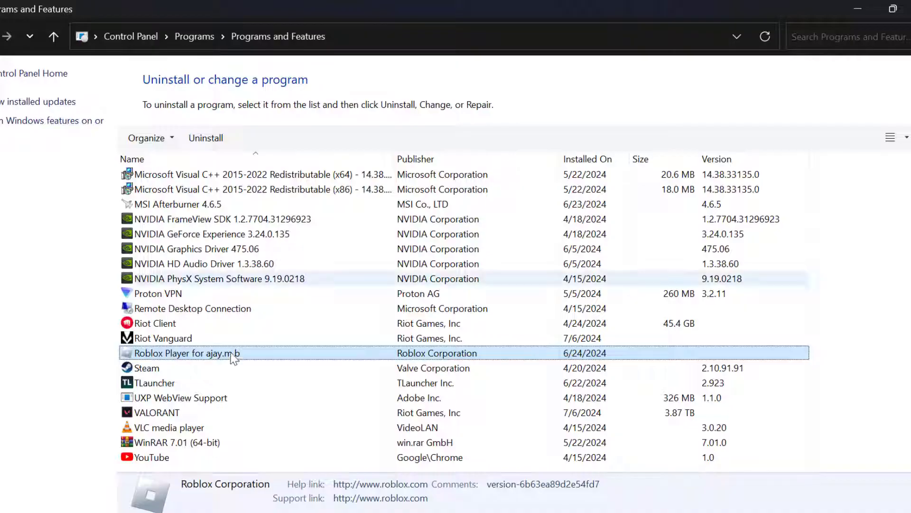
left_click(187, 339)
right_click(186, 340)
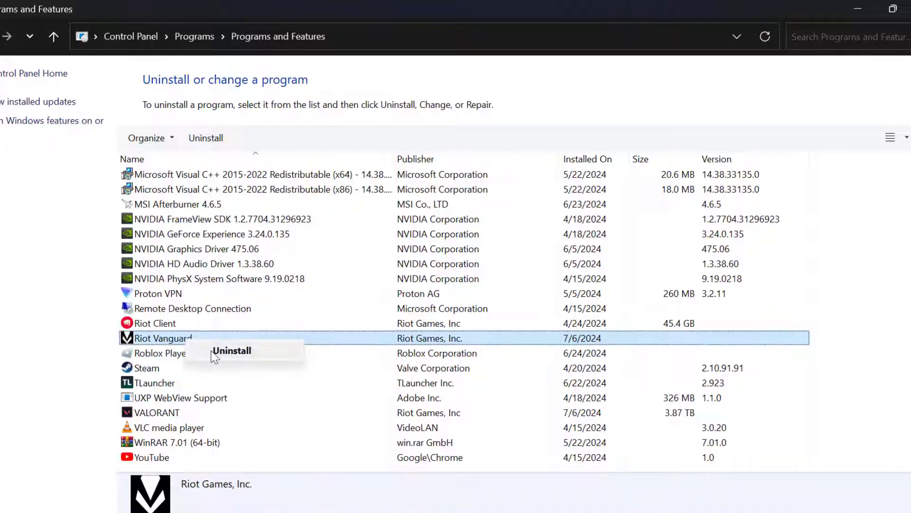
left_click(214, 354)
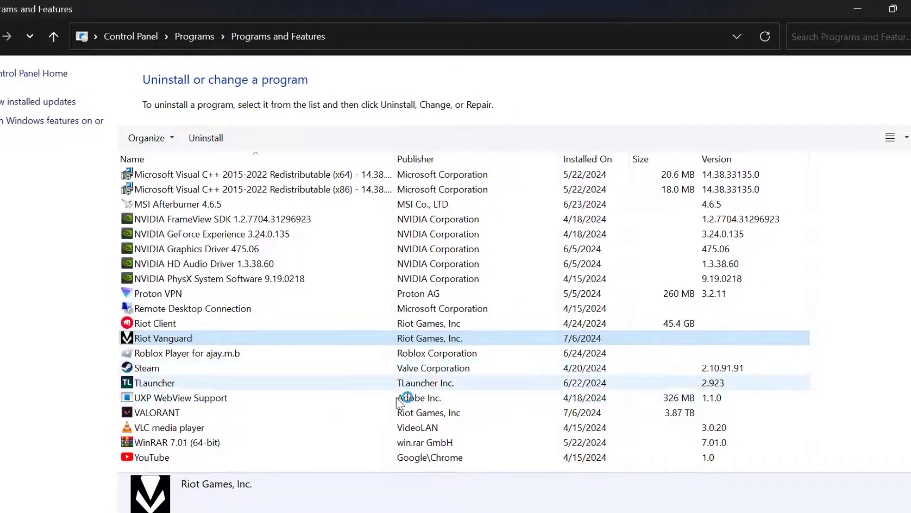
left_click(442, 335)
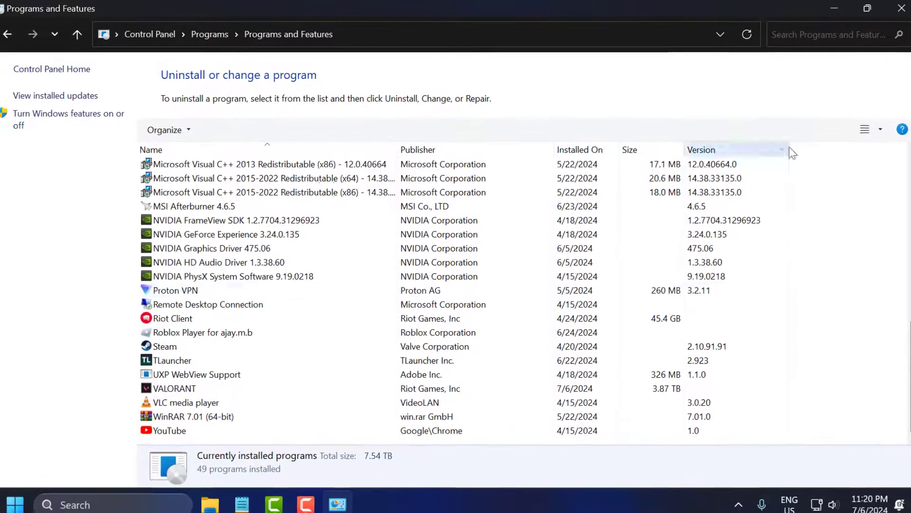
left_click(901, 8)
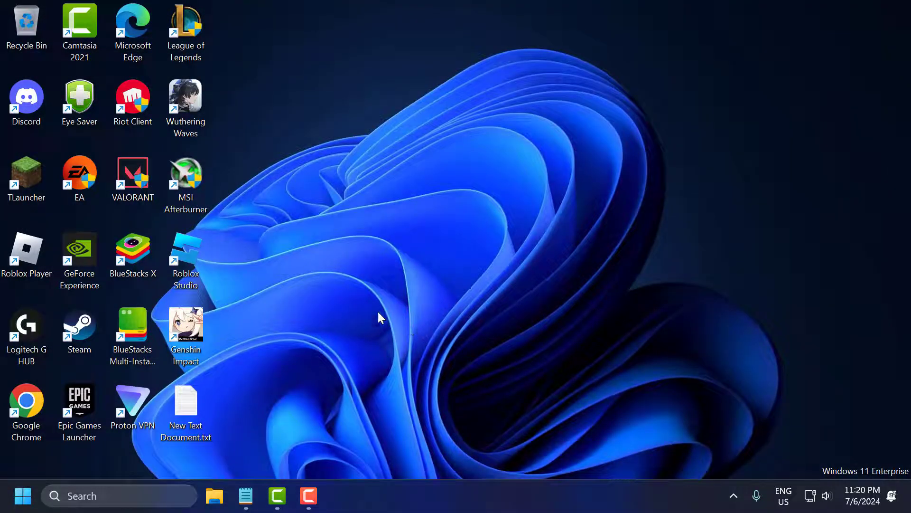
- Launch VALORANT from the desktop so Riot Vanguard reinstalls, and close the game client
double_click(136, 183)
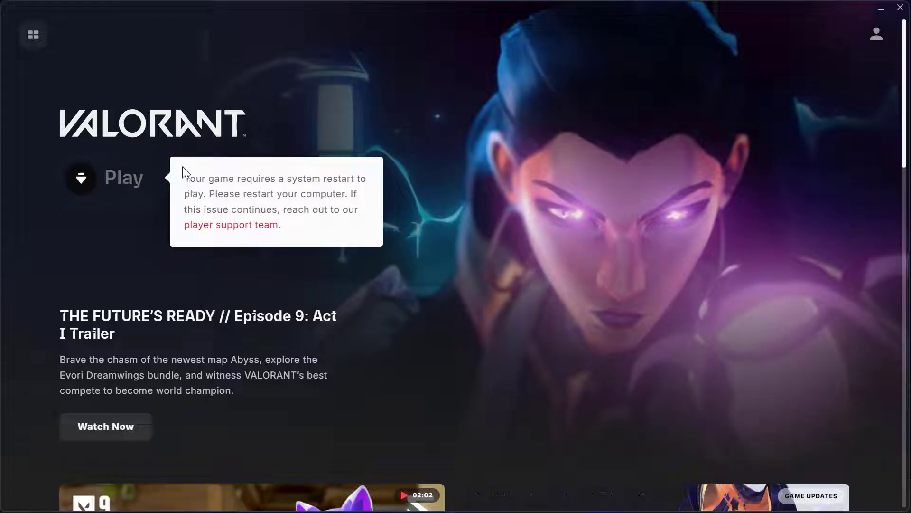
left_click(900, 7)
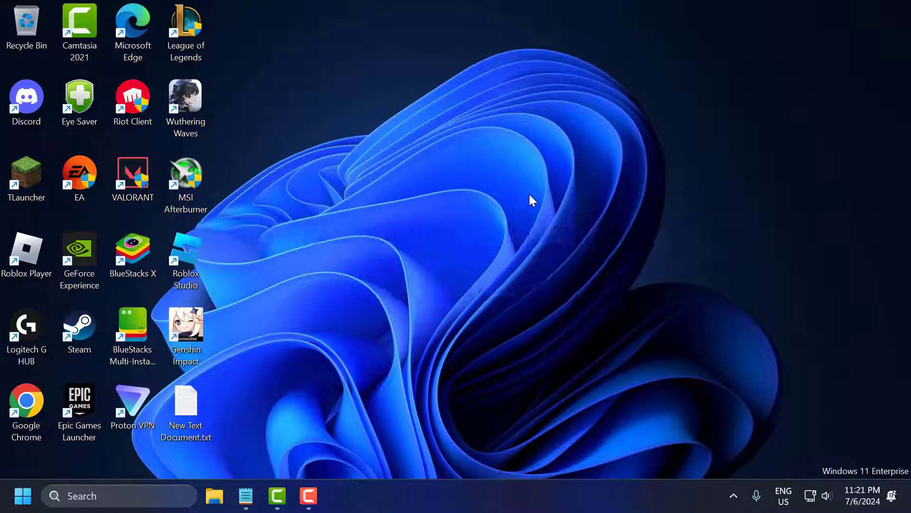
- Open the Services app and locate the vgc service in the list
left_click(117, 502)
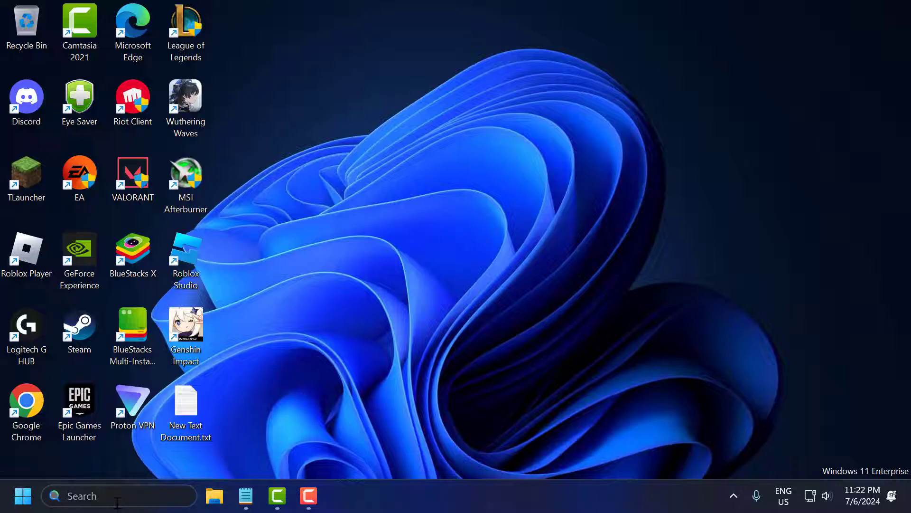
type("services")
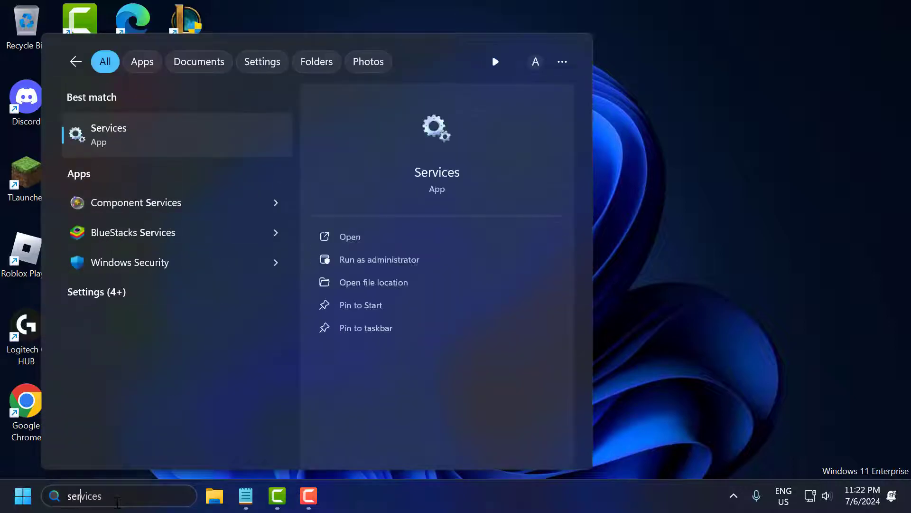
left_click(175, 135)
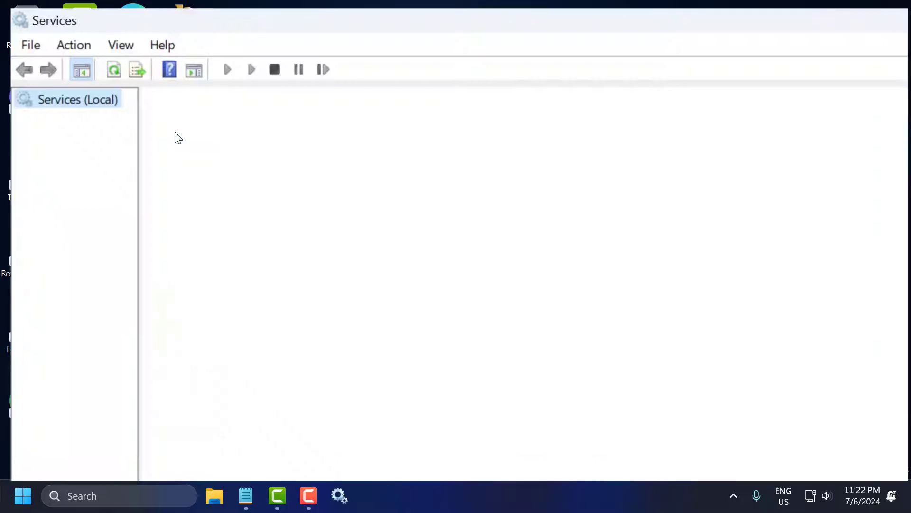
left_click(345, 221)
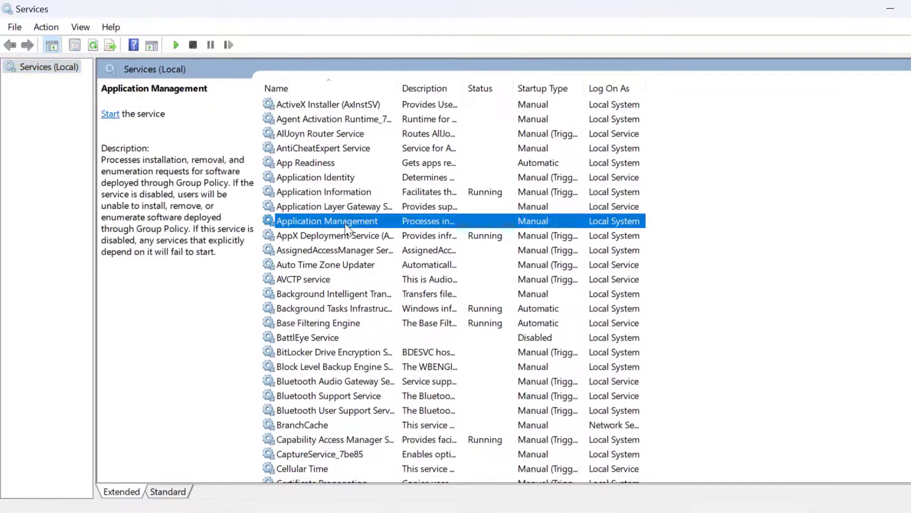
key("v")
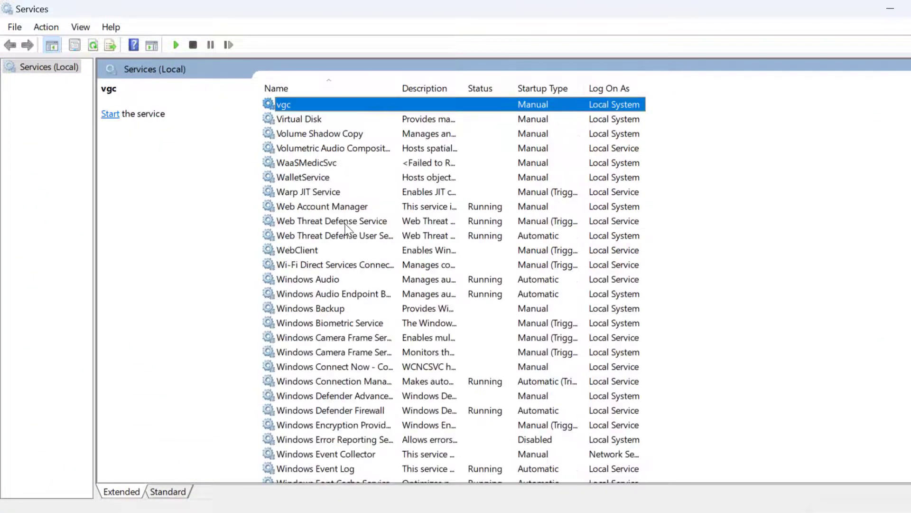
- Set the vgc service's startup type to Automatic and apply the change
double_click(340, 102)
left_click(435, 250)
left_click(467, 270)
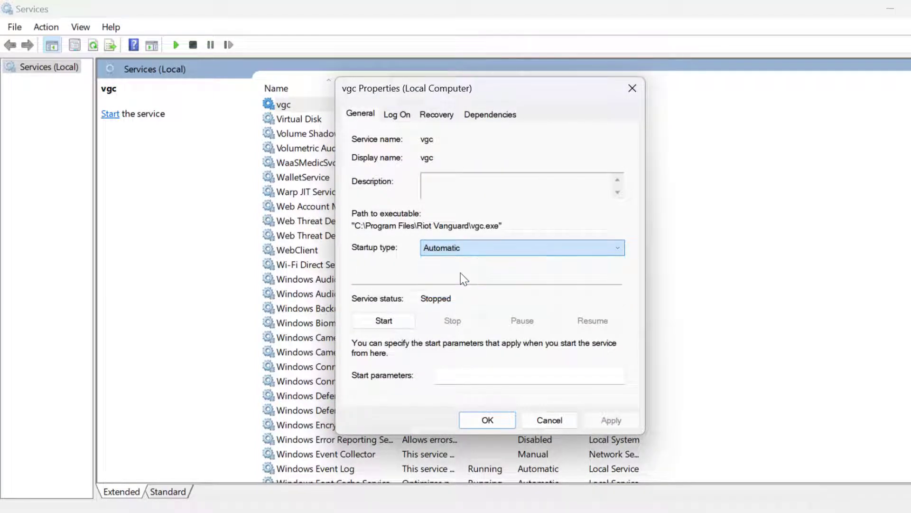
left_click(611, 420)
left_click(502, 417)
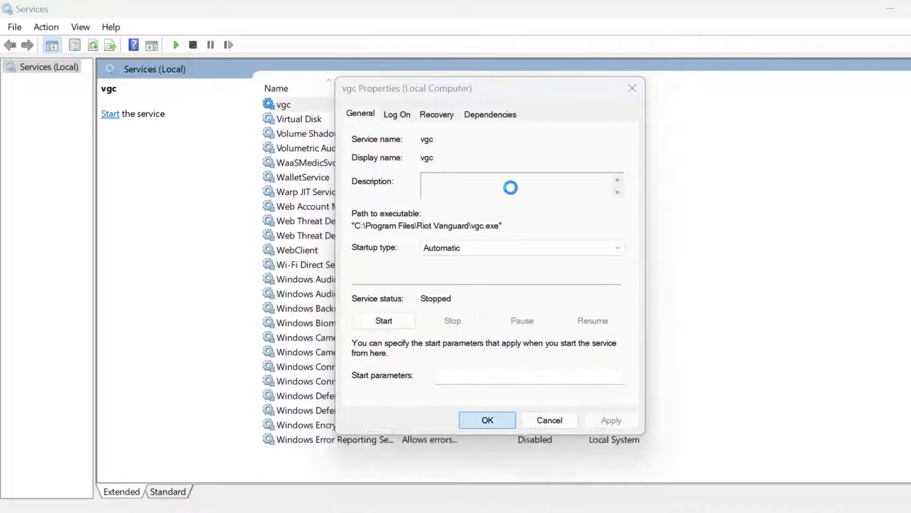
- Start the vgc service, check its status in its properties and close Services
right_click(296, 105)
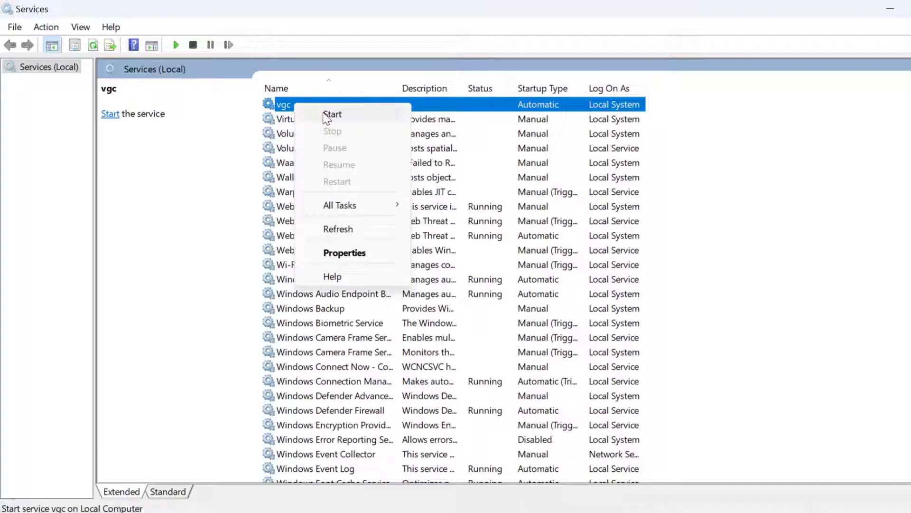
left_click(326, 116)
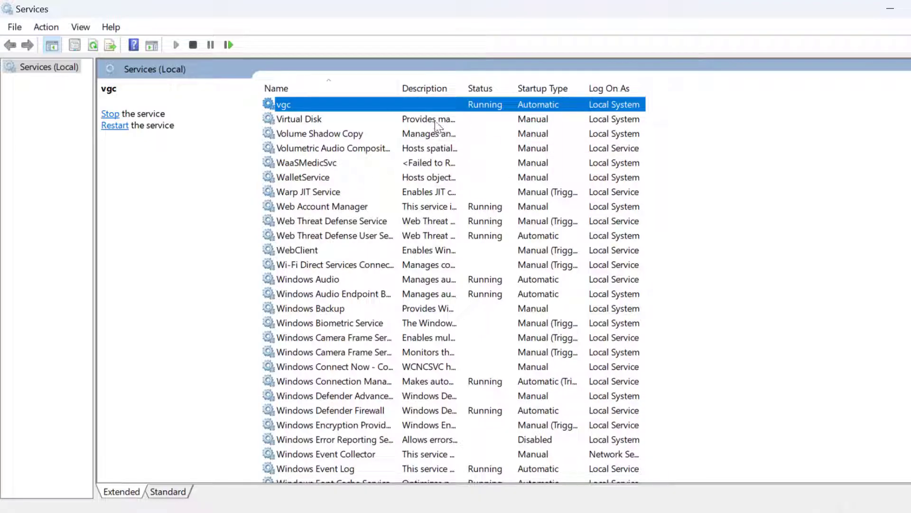
double_click(417, 104)
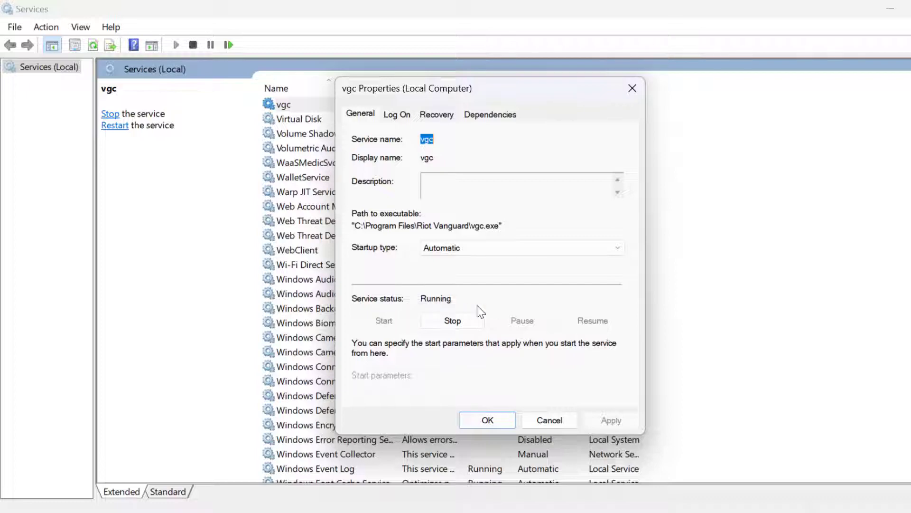
left_click(505, 420)
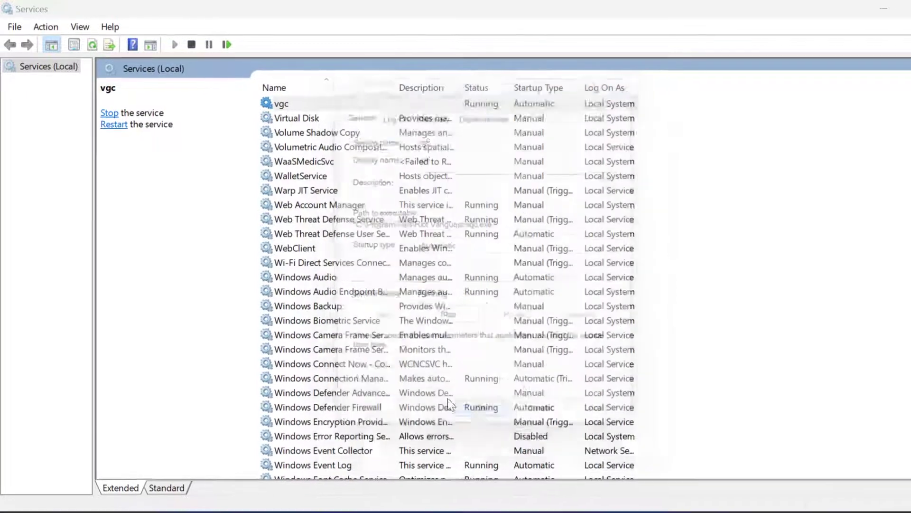
left_click(874, 9)
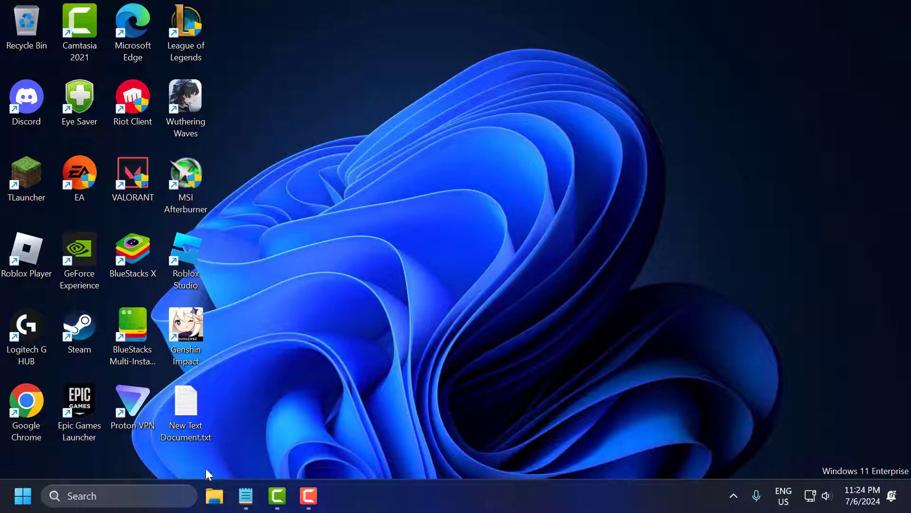
- Search for cmd and open Command Prompt as administrator
left_click(171, 495)
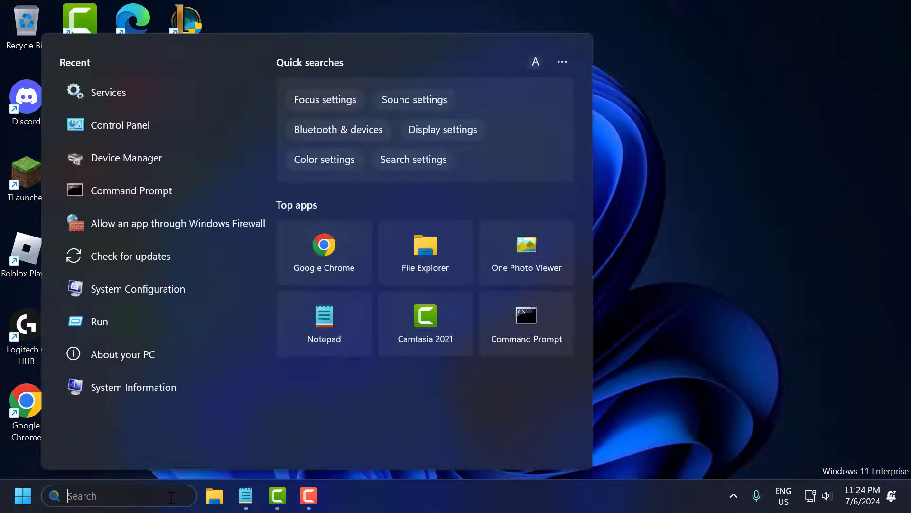
type("cmd")
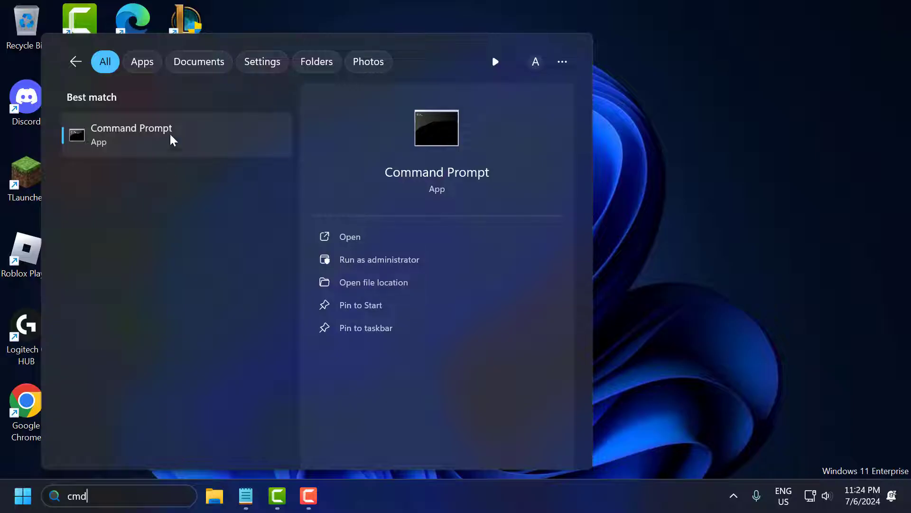
right_click(183, 149)
left_click(222, 162)
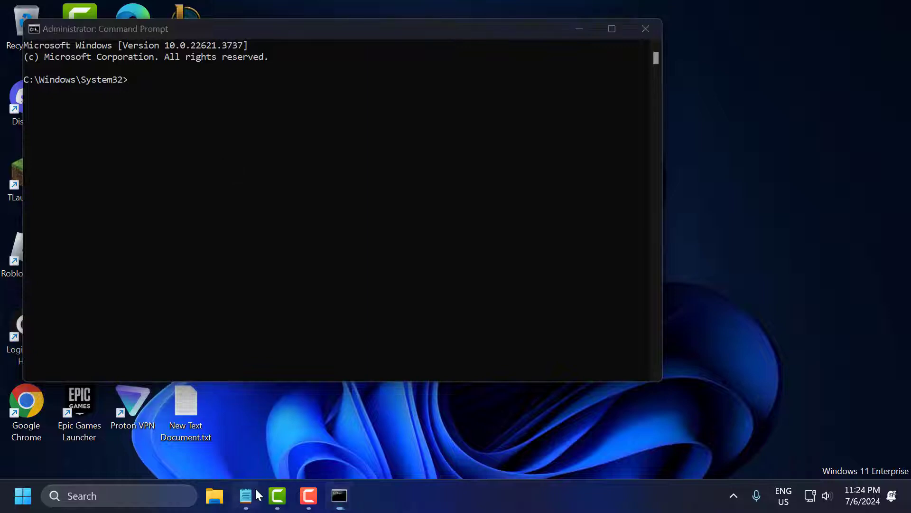
- Copy "sc config vgc start= demand" from New Text Document.txt and run it in the administrator Command Prompt
left_click(256, 494)
triple_click(409, 223)
key("ctrl+c")
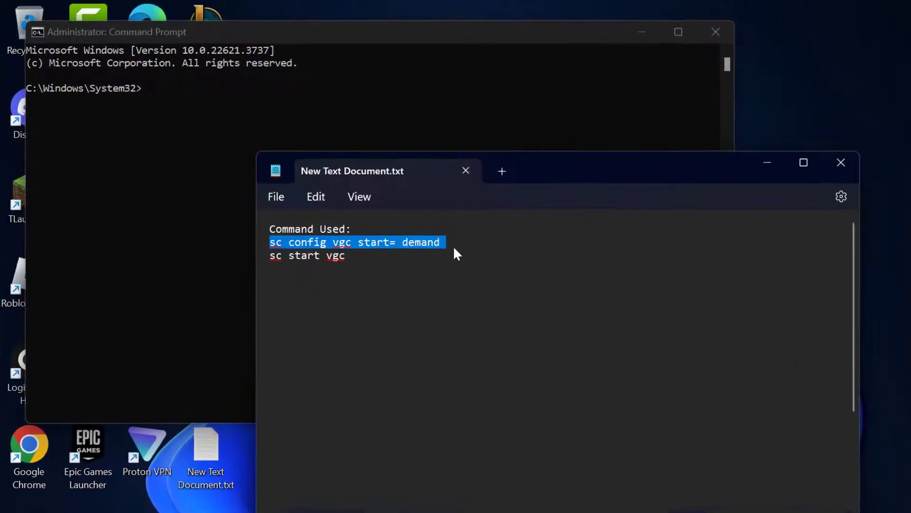
left_click(767, 163)
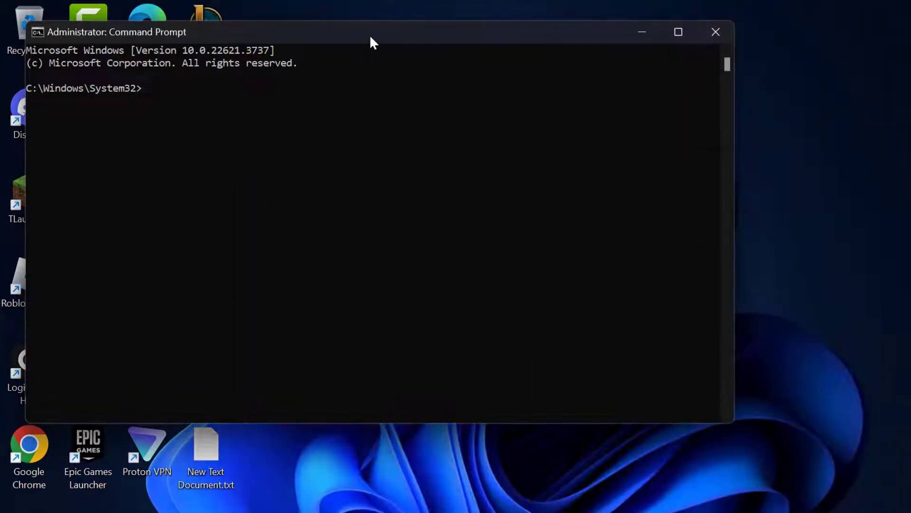
key("ctrl+v")
key("Return")
- Take the second command, "sc start vgc", from New Text Document.txt and run it in Command Prompt
key("alt+Tab")
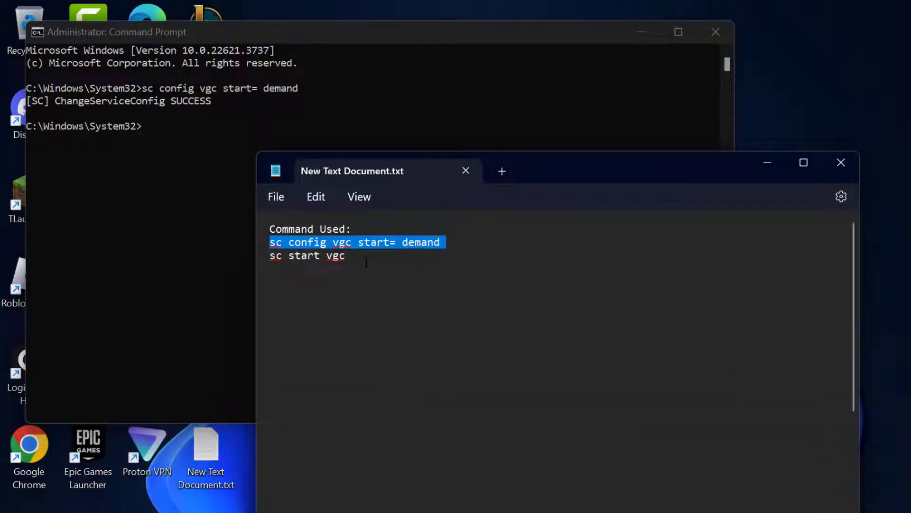
triple_click(363, 257)
key("super+Down")
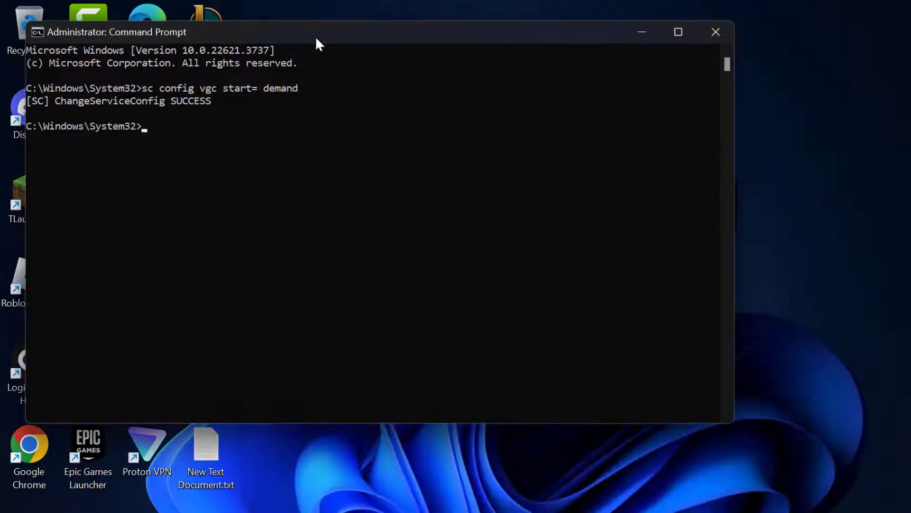
type("sc start vgc")
key("Return")
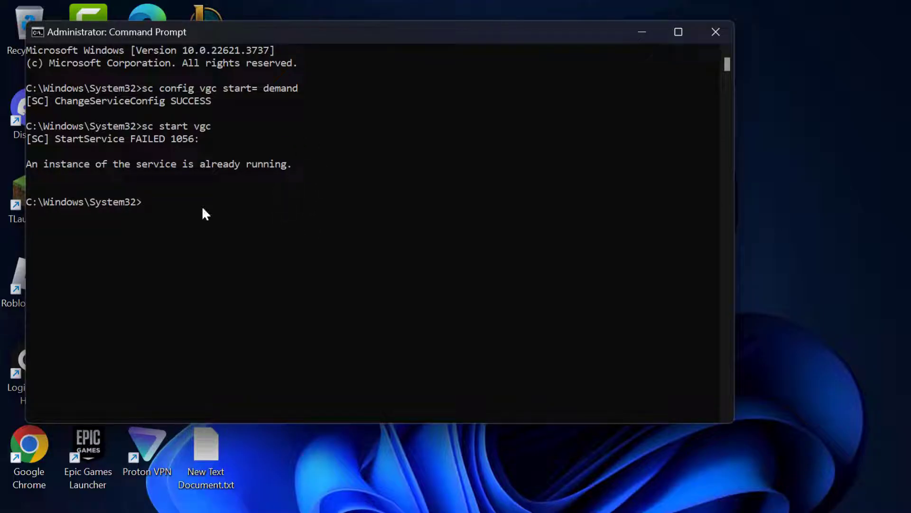
- Close Command Prompt, search Windows for "mscon" and open System Configuration
left_click(715, 32)
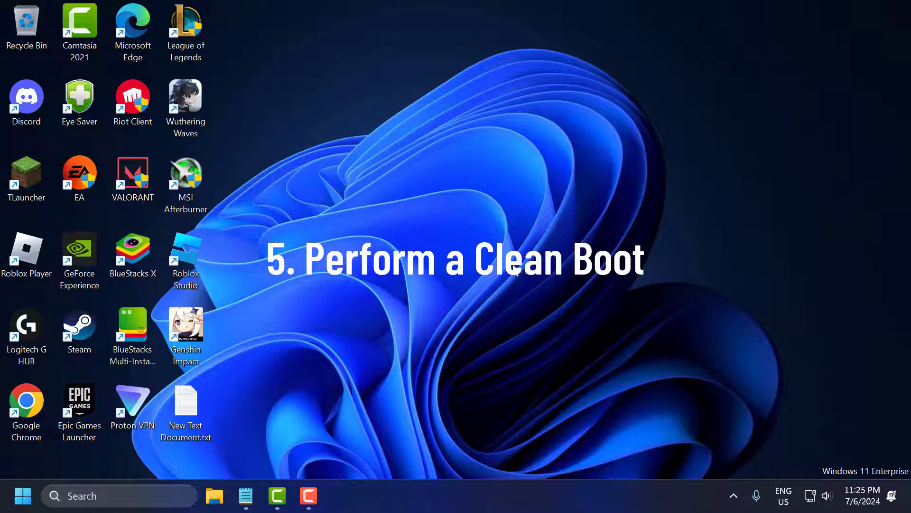
left_click(156, 500)
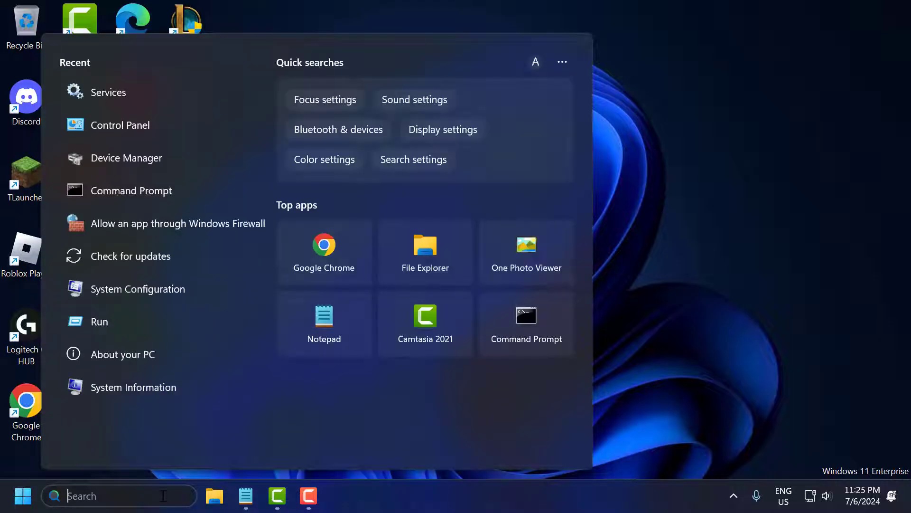
type("mscon")
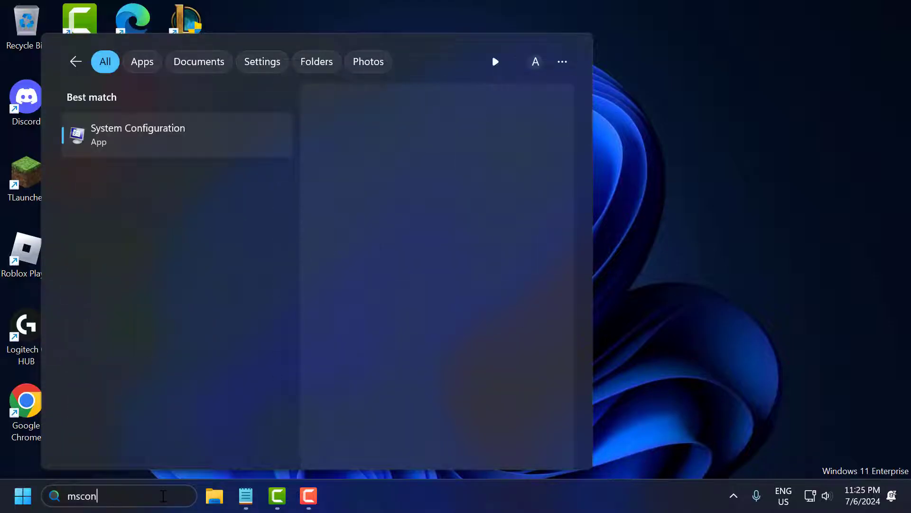
left_click(219, 136)
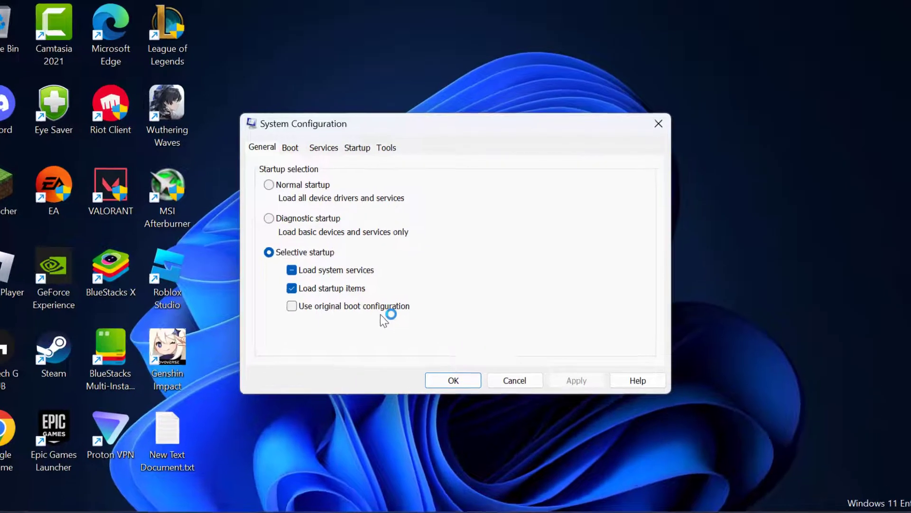
- Hide all Microsoft services in System Configuration, disable all the remaining ones, apply the changes and exit without restarting
left_click(323, 149)
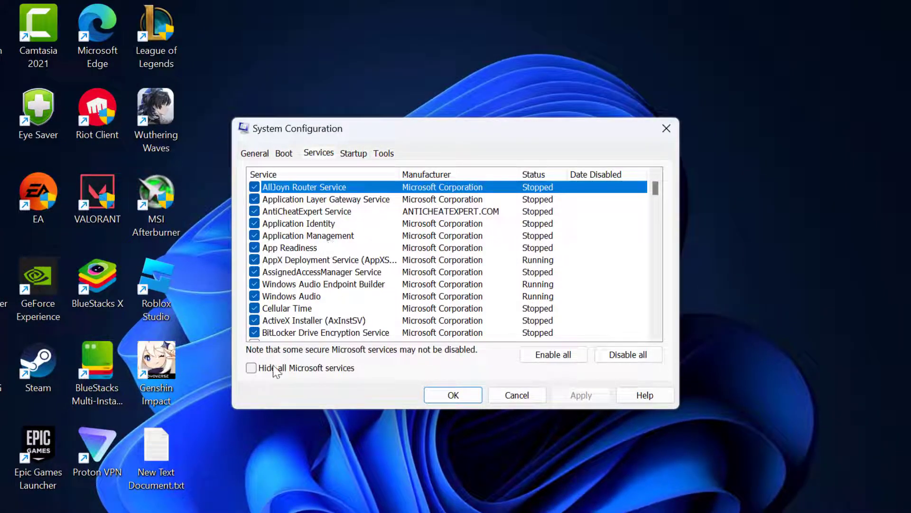
left_click(251, 368)
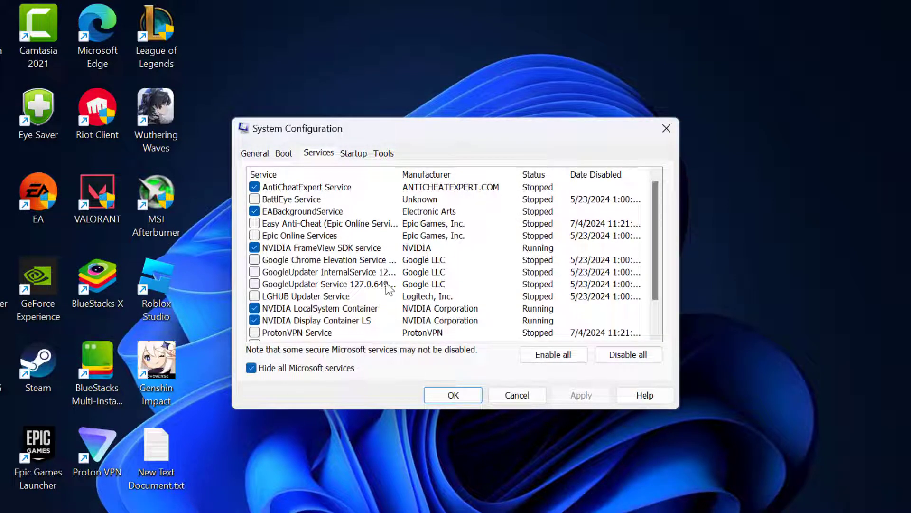
scroll(388, 287, "down", 1)
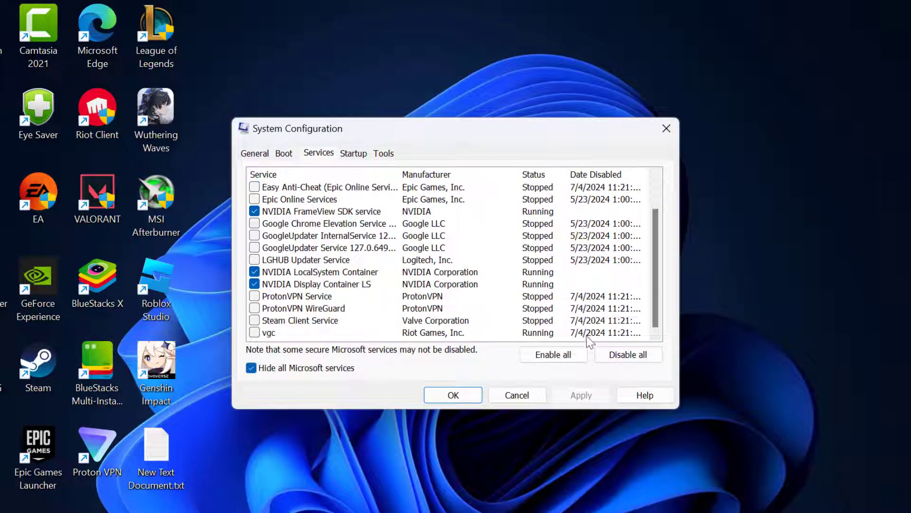
left_click(623, 355)
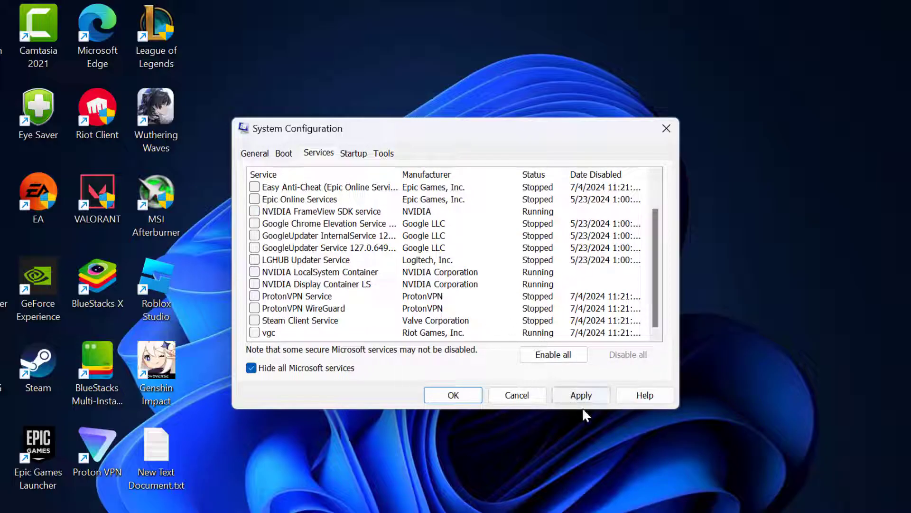
left_click(581, 400)
left_click(464, 397)
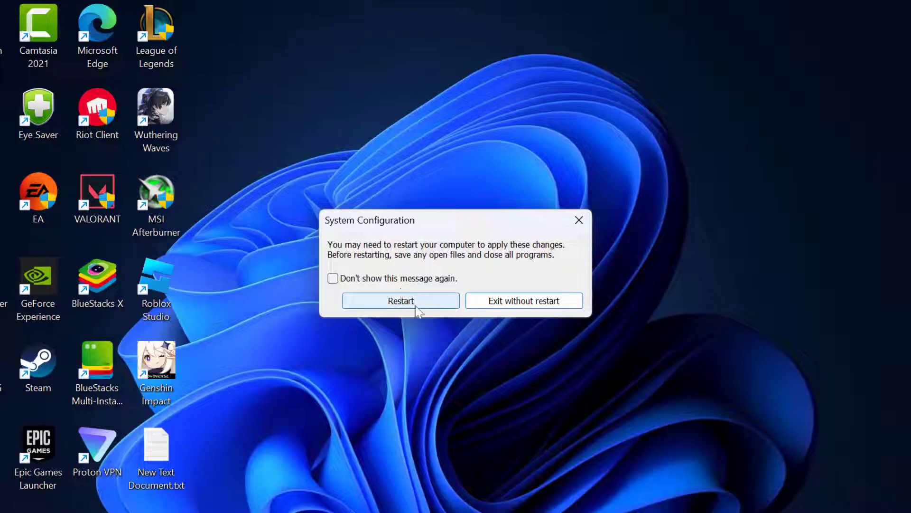
left_click(514, 302)
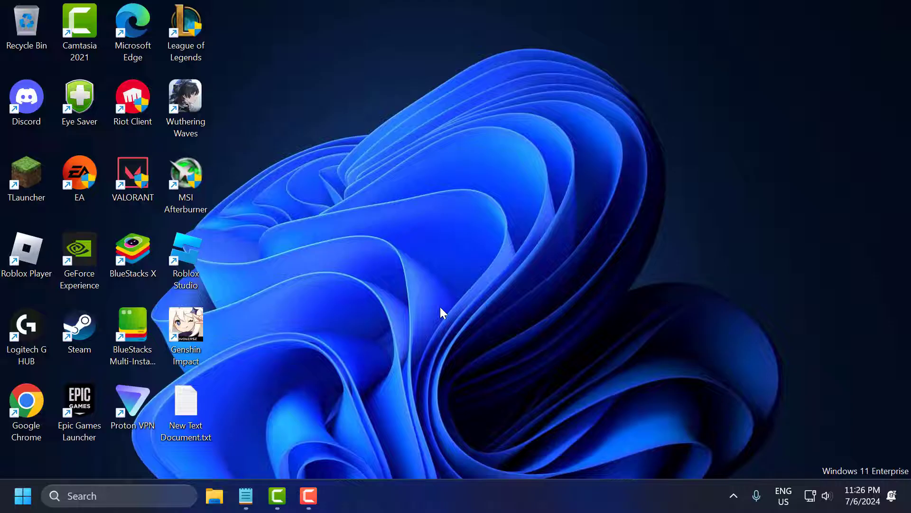
- Search Windows for Control Panel and open its list of programs to uninstall
left_click(152, 496)
type("control Panel")
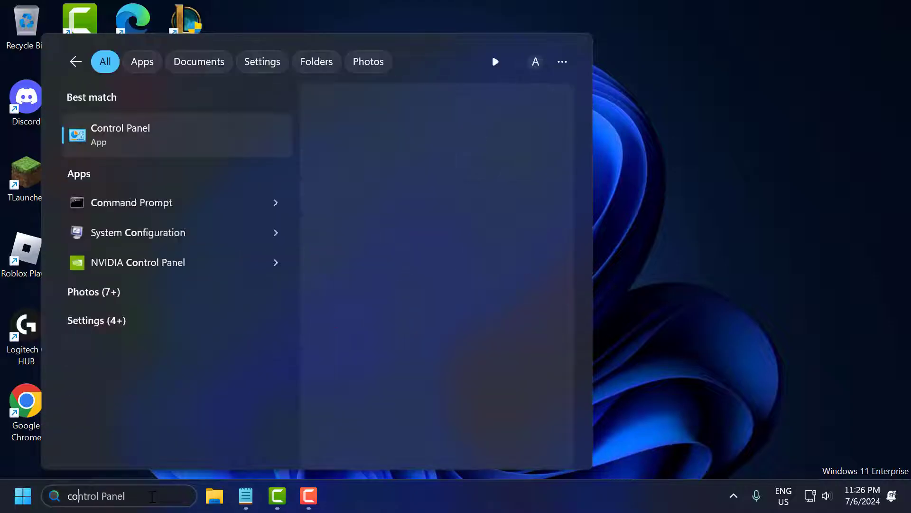
left_click(132, 148)
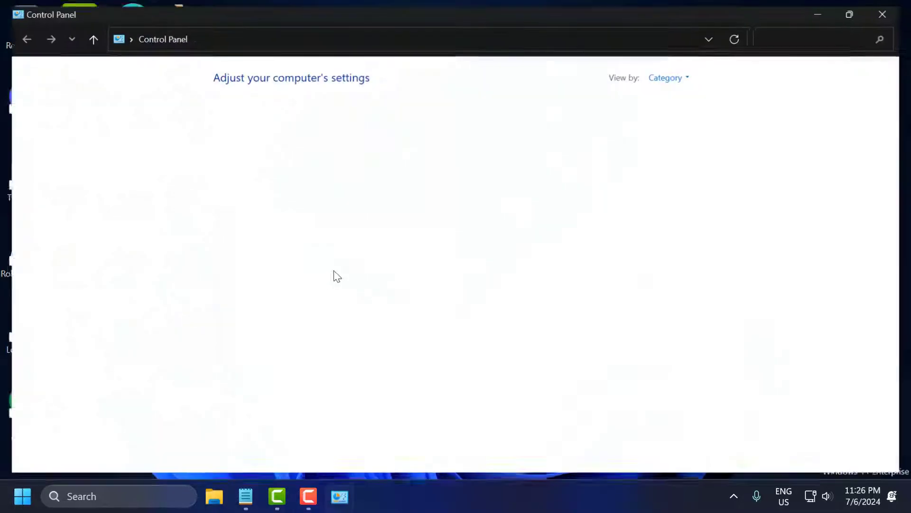
left_click(273, 299)
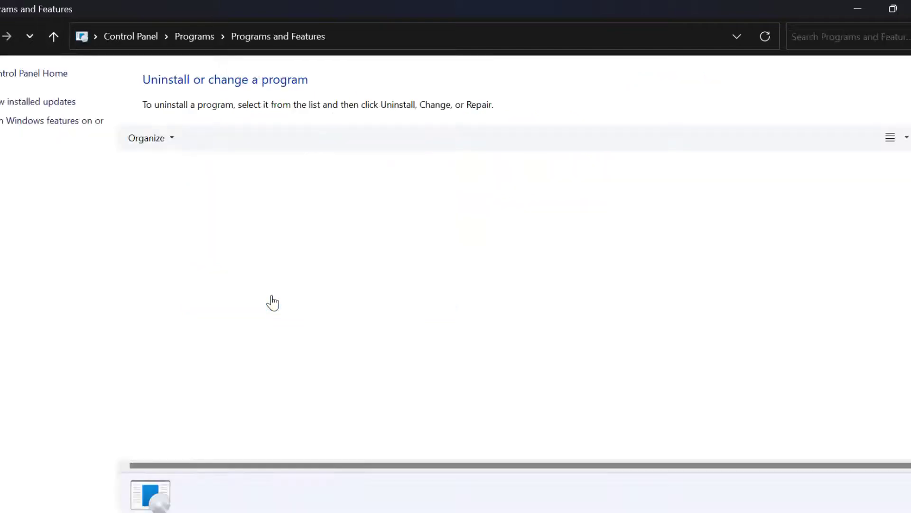
- Find VALORANT in the installed programs, bring up its uninstall option and close Programs and Features
left_click(267, 295)
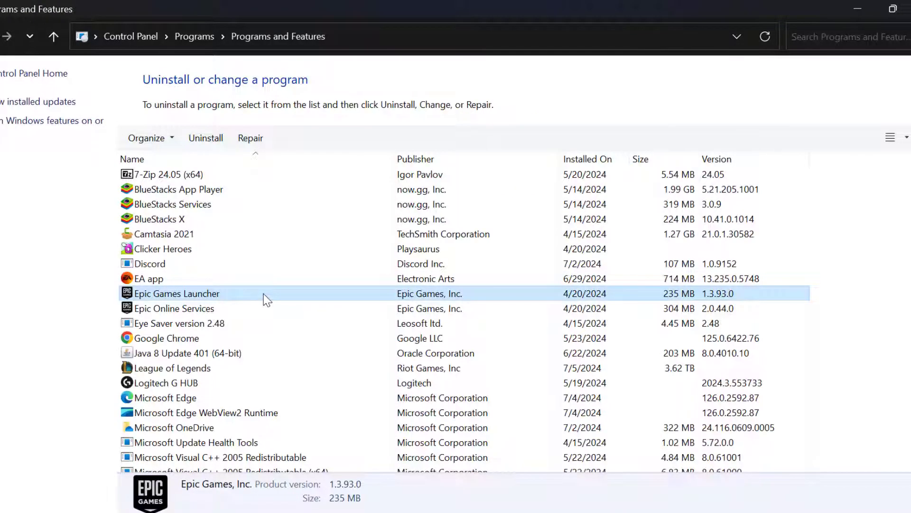
key("v")
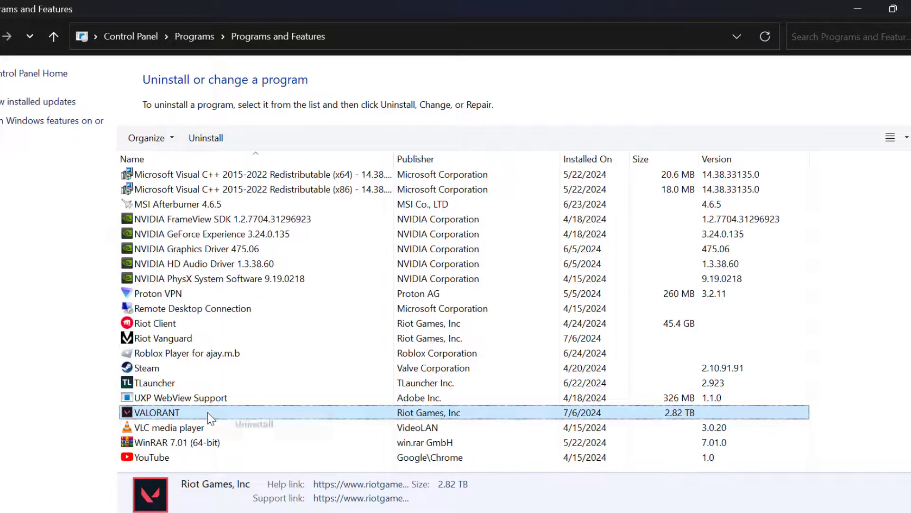
right_click(207, 412)
left_click(337, 409)
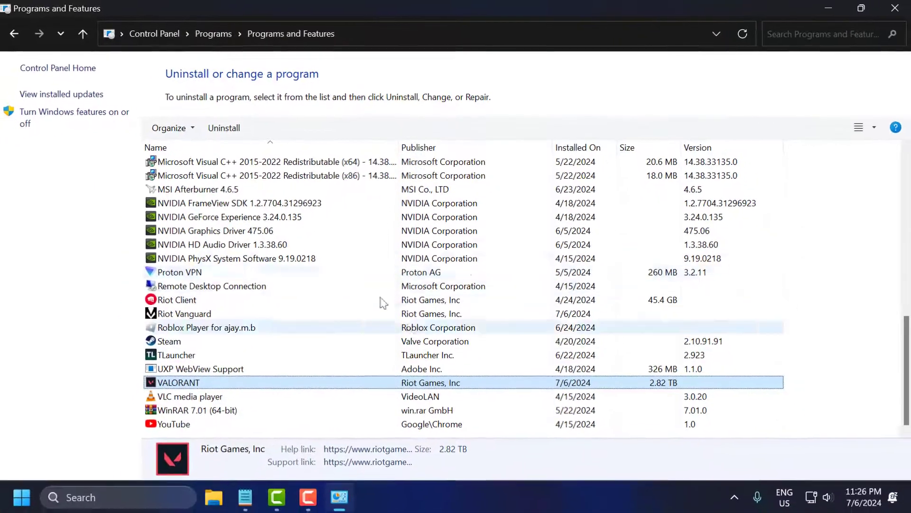
left_click(895, 8)
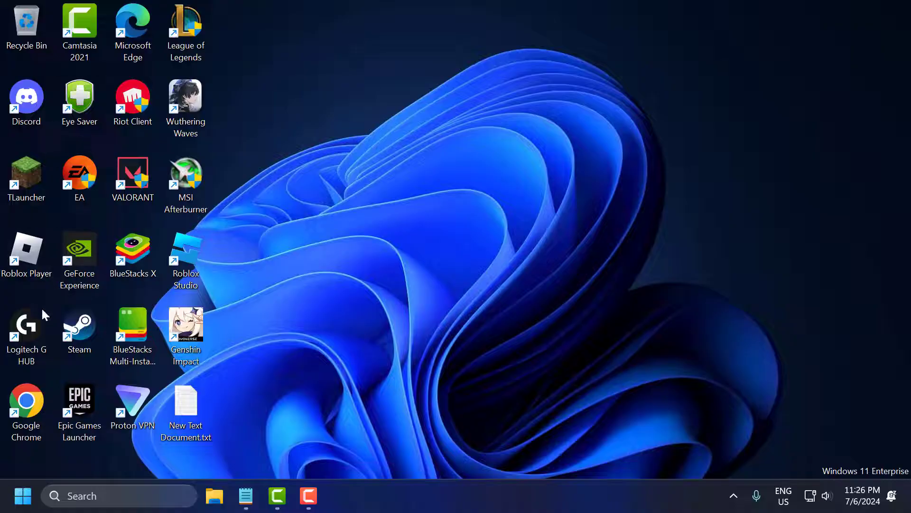
- Open Google Chrome and search for "valorant download"
double_click(41, 399)
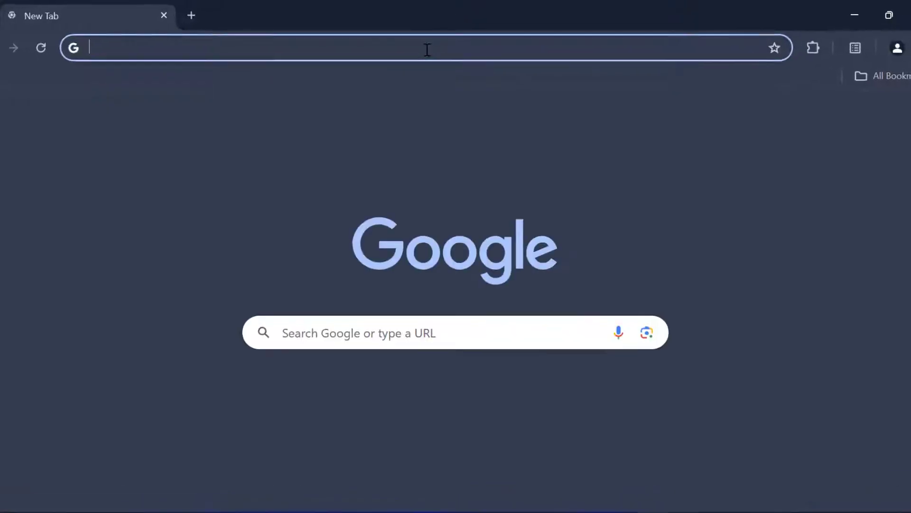
left_click(427, 49)
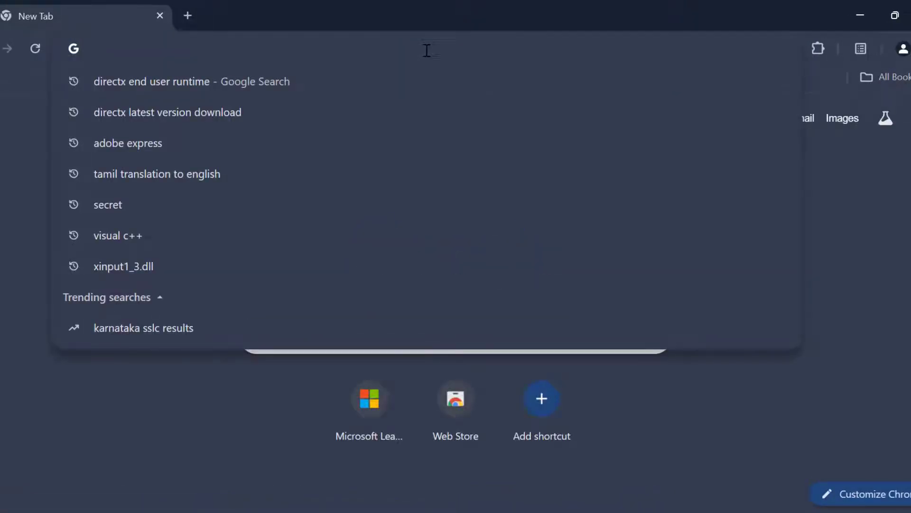
type("val")
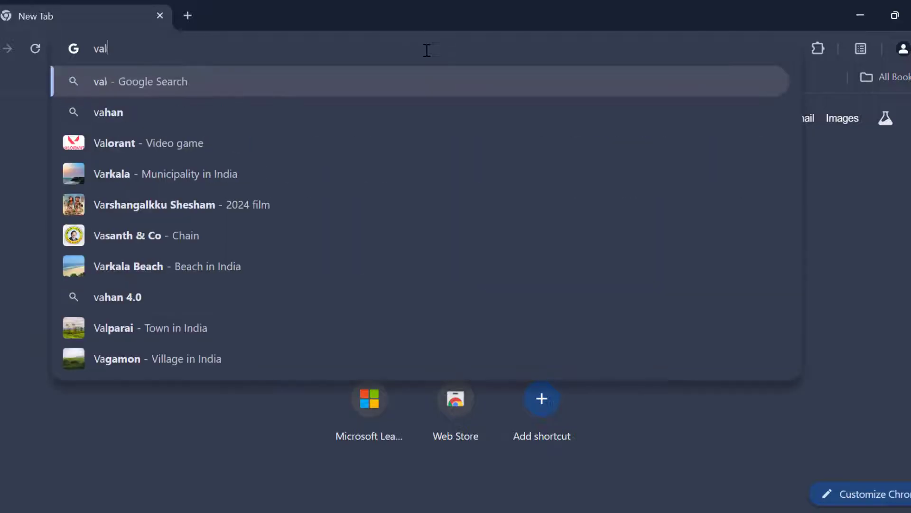
type("orant f")
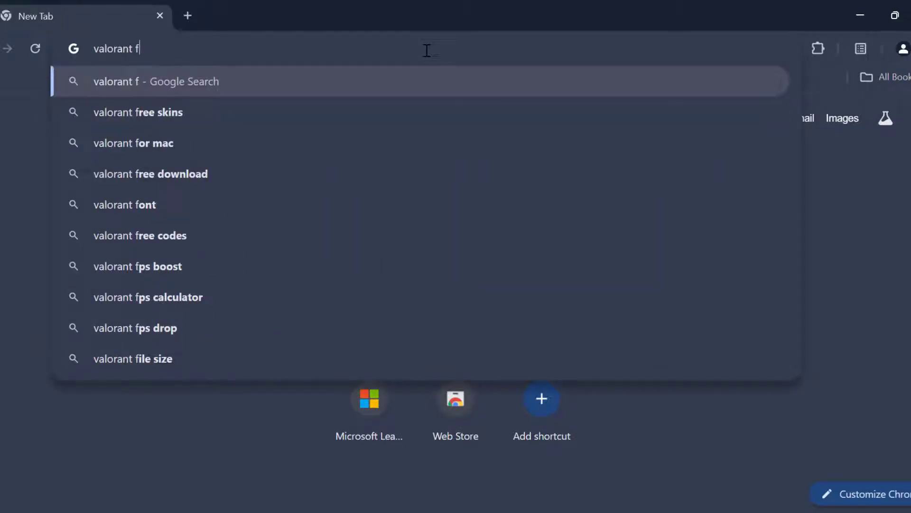
key("BackSpace")
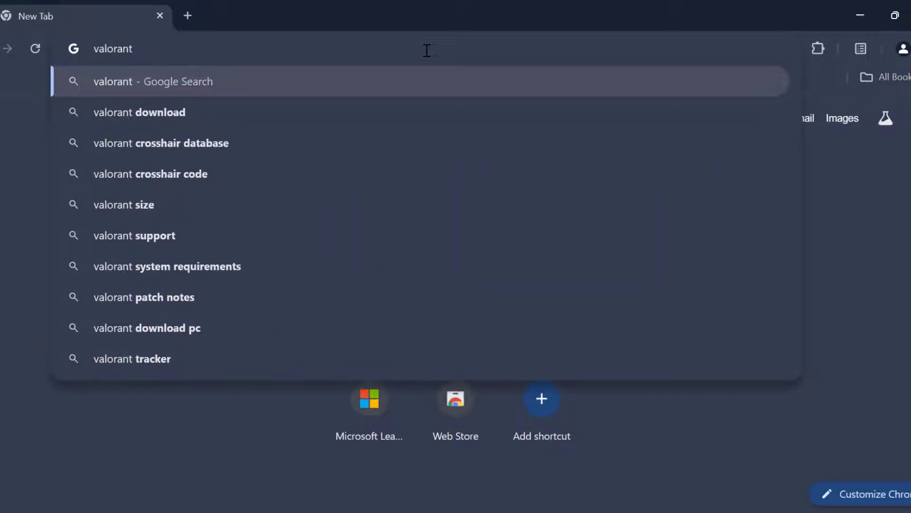
type("doun")
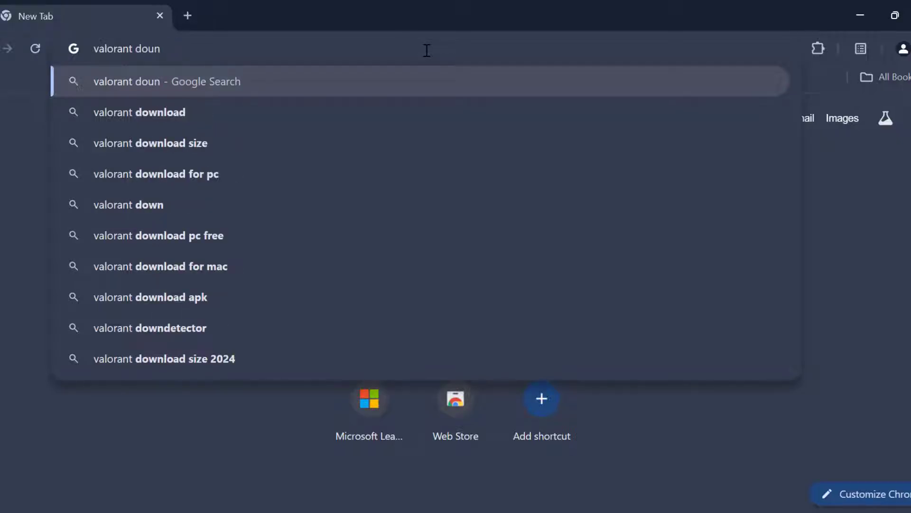
key("Down")
key("Return")
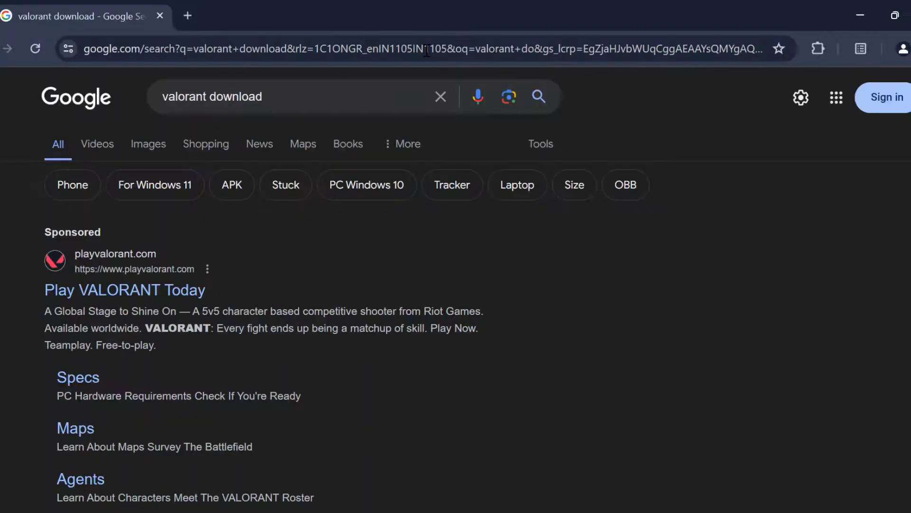
- Open the "download the game" result from playvalorant.com, view the download page and close the browser
scroll(232, 285, "down", 3)
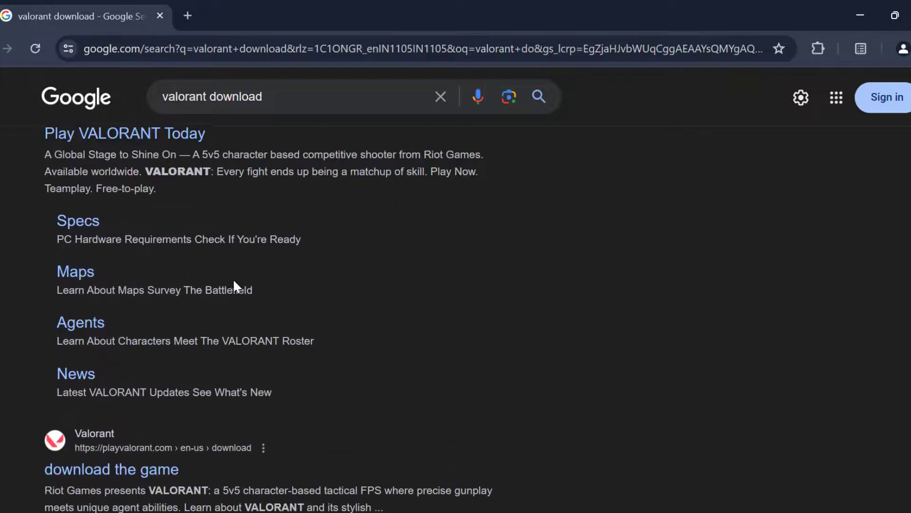
scroll(234, 285, "down", 2)
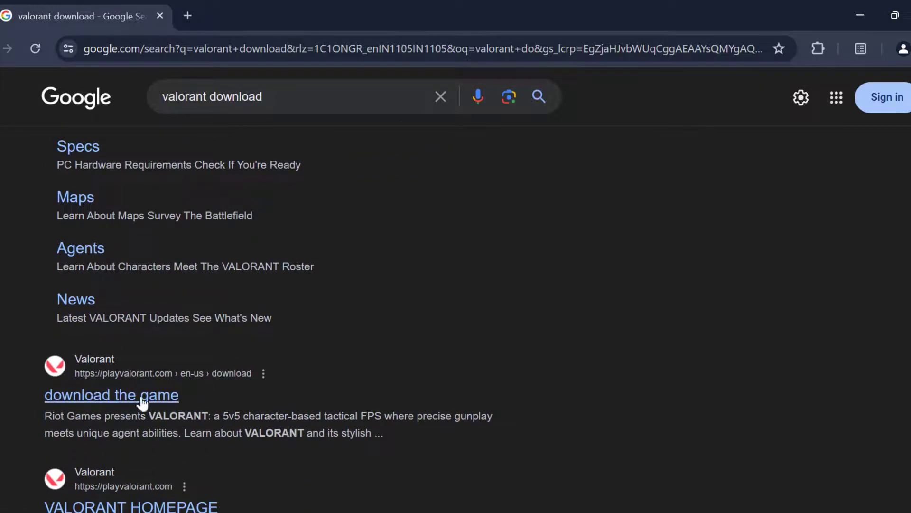
left_click(142, 401)
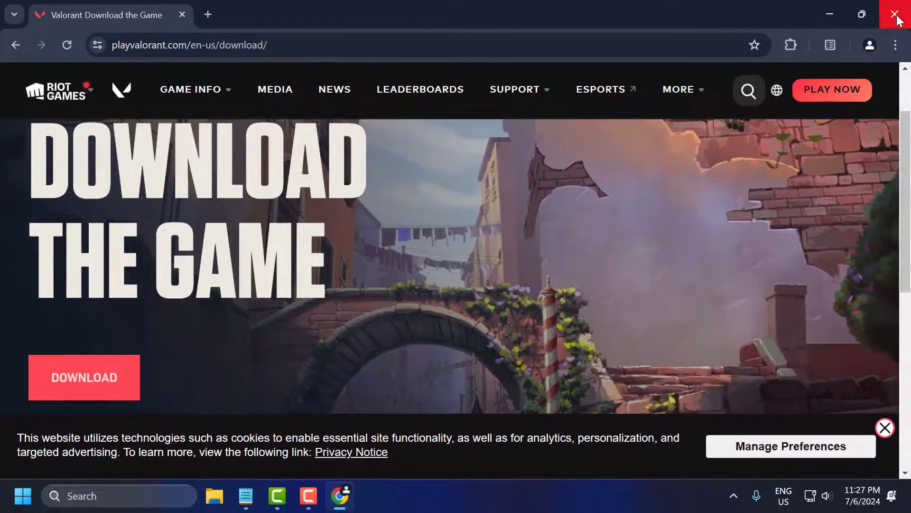
left_click(895, 14)
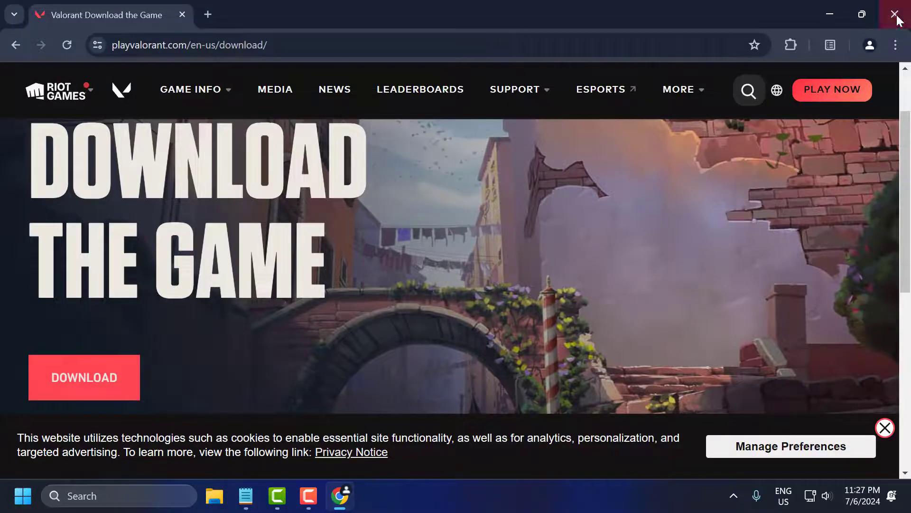